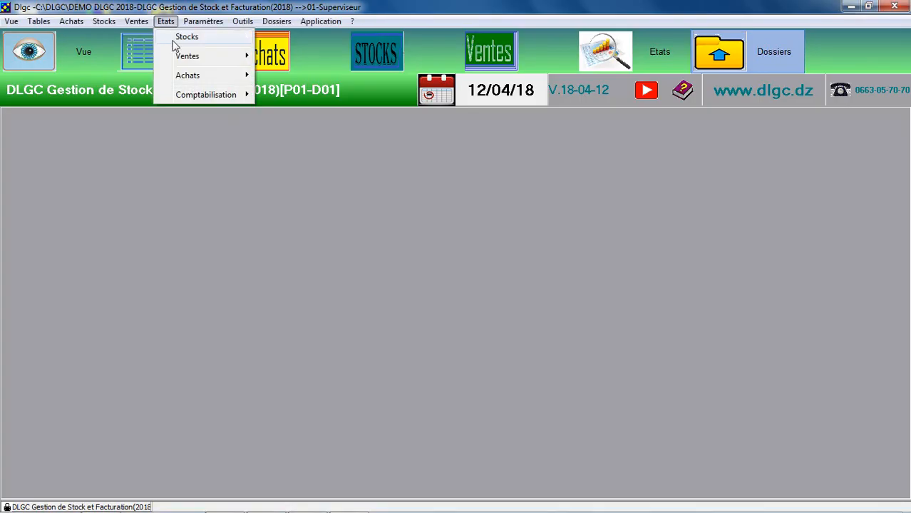
Step: Open the Etat des stocks report, enlarge its window to full screen and examine its article rows and movement columns
{"action": "mouse_move", "coordinate": [178, 40]}
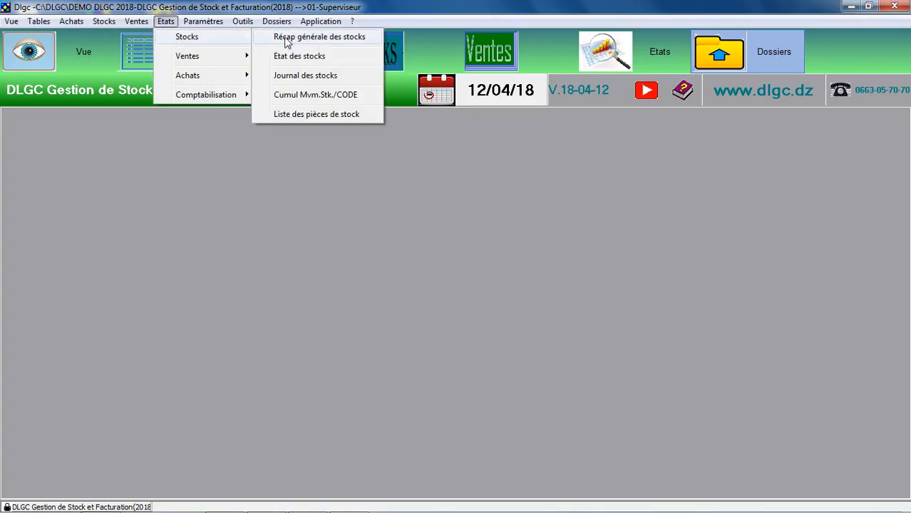
{"action": "left_click", "coordinate": [320, 60]}
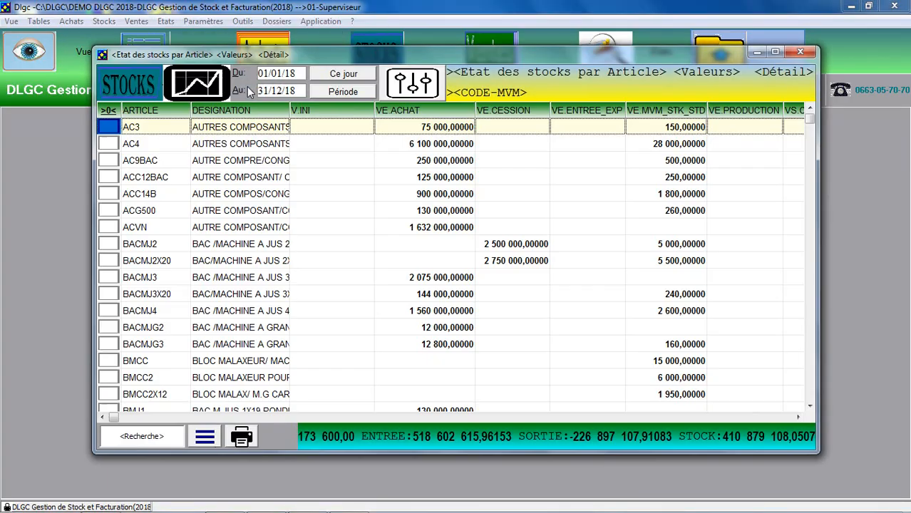
{"action": "left_click", "coordinate": [775, 51]}
{"action": "left_click_drag", "start_coordinate": [39, 77], "coordinate": [63, 427]}
{"action": "left_click", "coordinate": [61, 394]}
{"action": "left_click_drag", "start_coordinate": [103, 61], "coordinate": [825, 54]}
{"action": "left_click", "coordinate": [843, 61]}
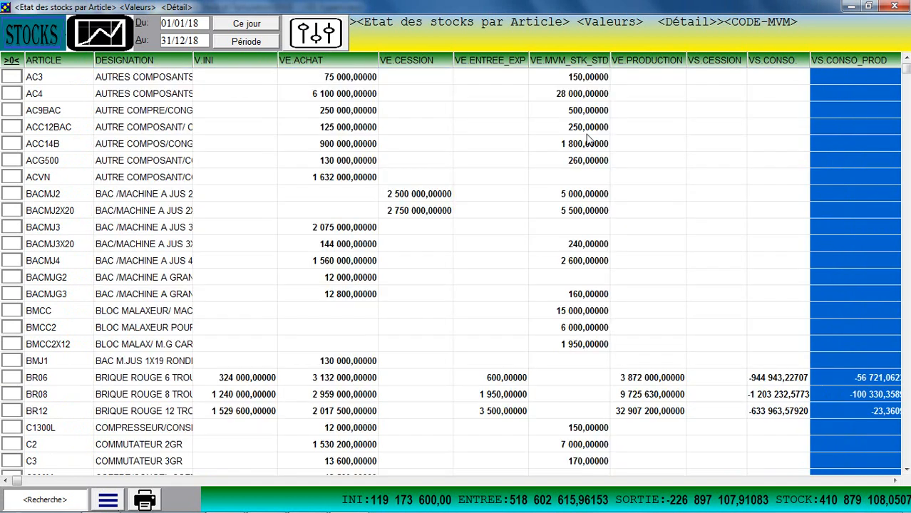
{"action": "left_click", "coordinate": [231, 84]}
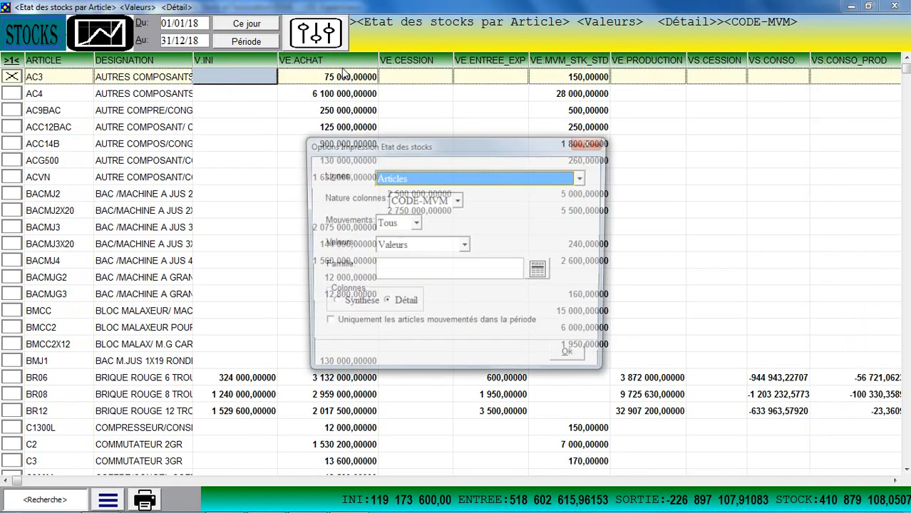
Step: Open the Etat des stocks options and review the choices for Lignes, Nature colonnes and Mouvements, keeping Articles, CODE-MVM and Tous
{"action": "left_click", "coordinate": [320, 43]}
{"action": "left_click", "coordinate": [582, 178]}
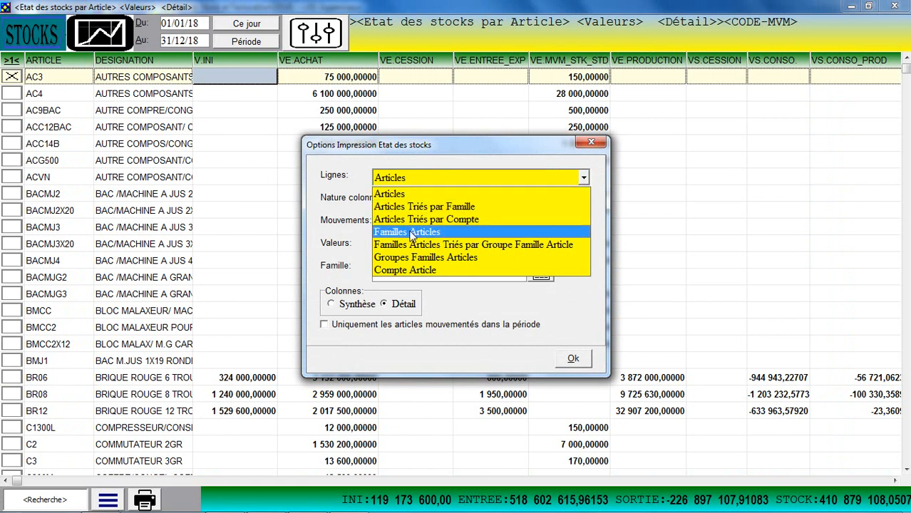
{"action": "left_click", "coordinate": [358, 260]}
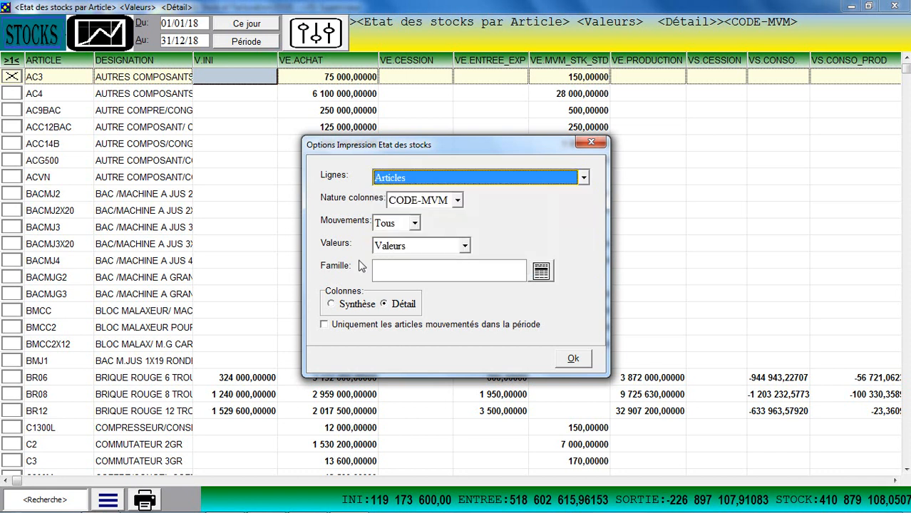
{"action": "left_click", "coordinate": [456, 201]}
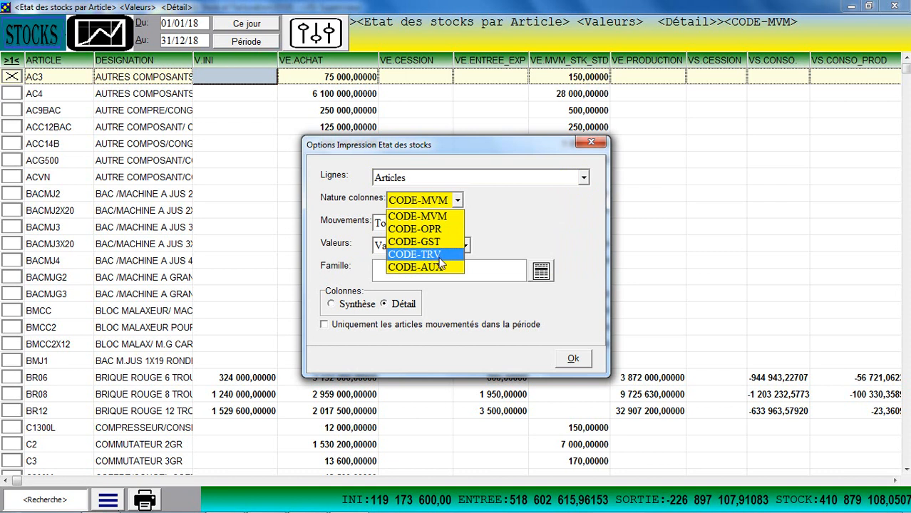
{"action": "left_click", "coordinate": [500, 237]}
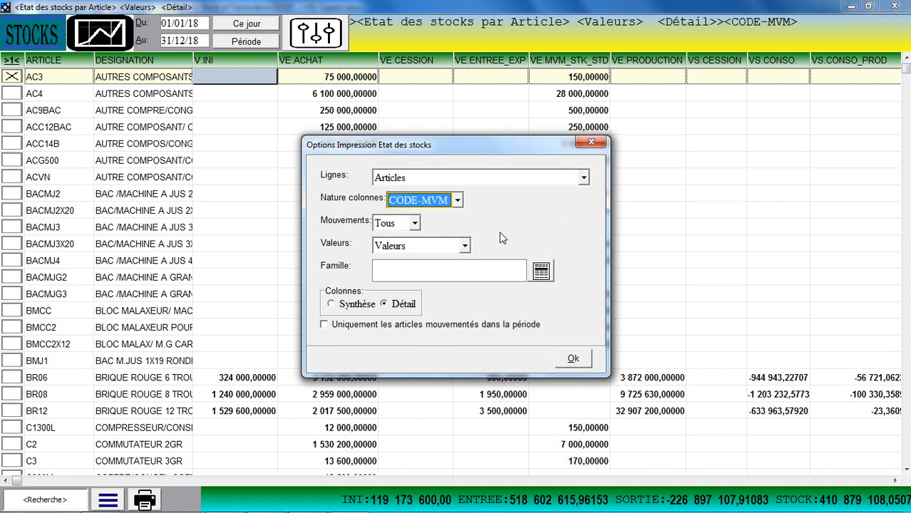
{"action": "left_click", "coordinate": [415, 224]}
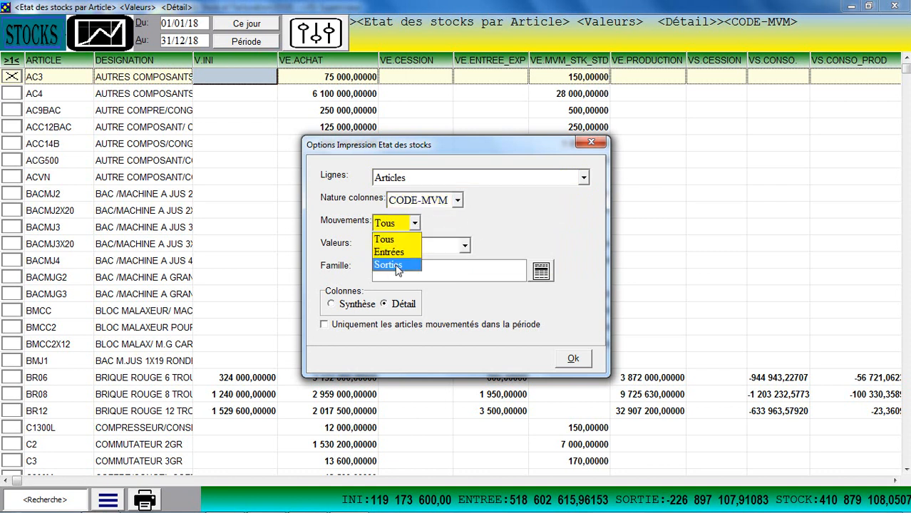
{"action": "left_click", "coordinate": [408, 241]}
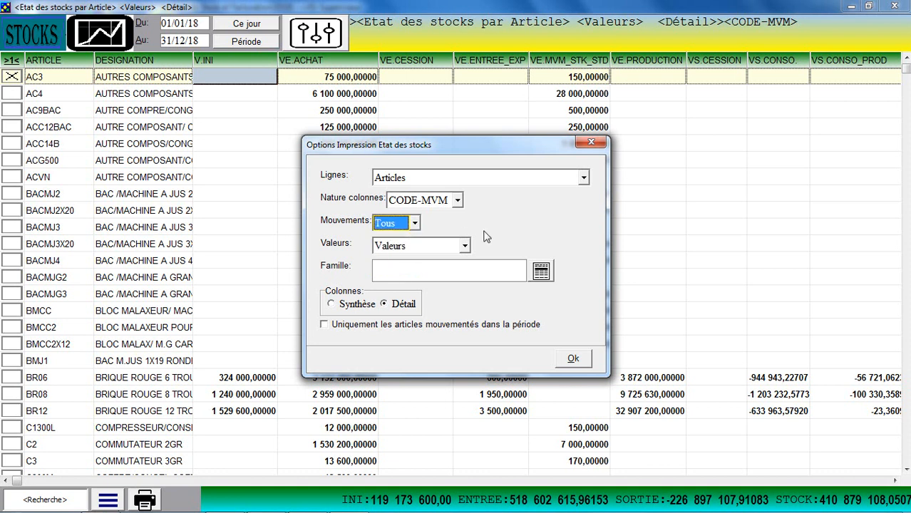
Step: Set Valeurs to Quantités + Valeurs with Détail columns, limit the report to articles moved in the period, and apply the options
{"action": "left_click", "coordinate": [464, 245]}
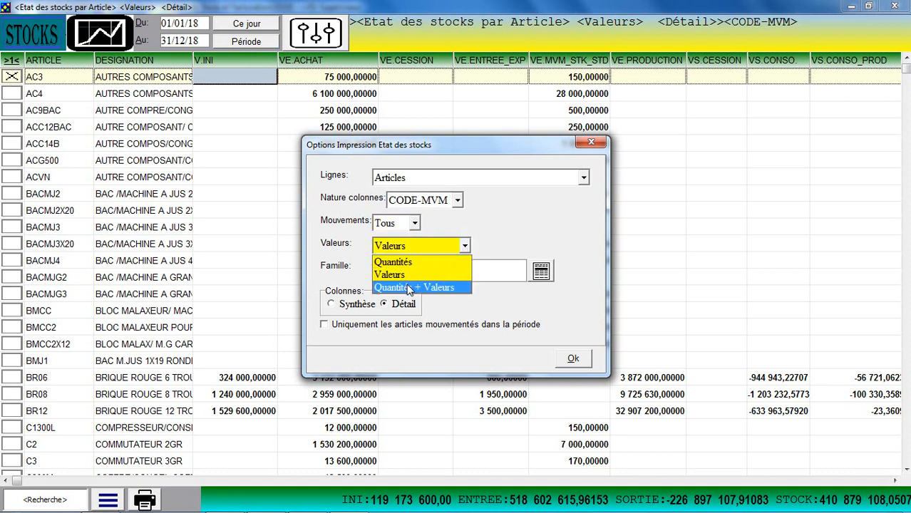
{"action": "left_click", "coordinate": [425, 288]}
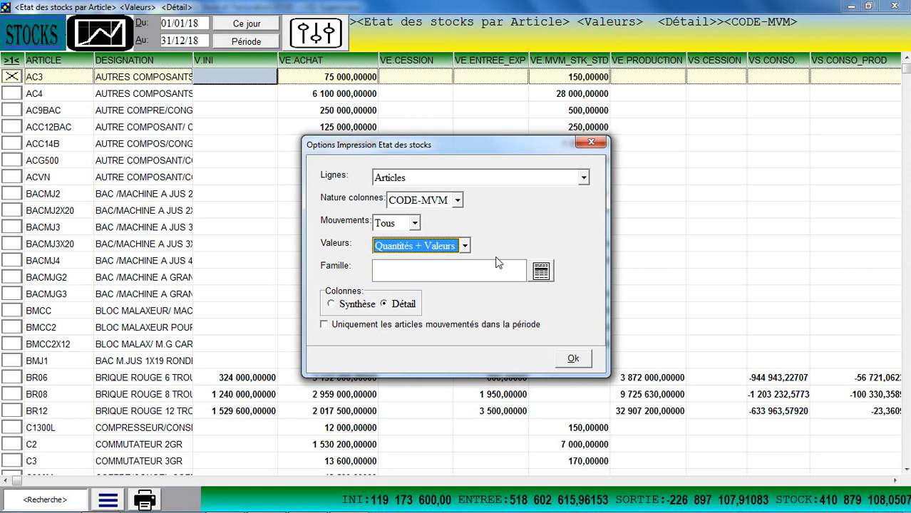
{"action": "left_click", "coordinate": [339, 312]}
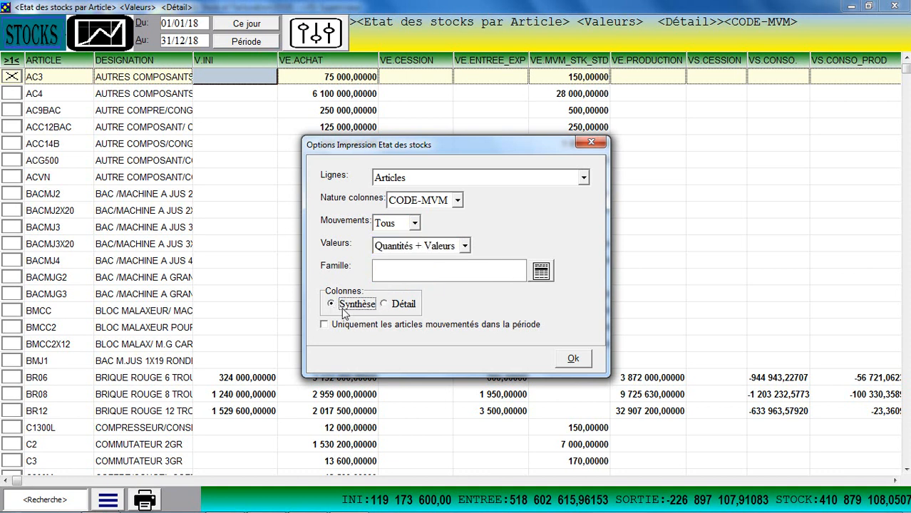
{"action": "left_click", "coordinate": [385, 305]}
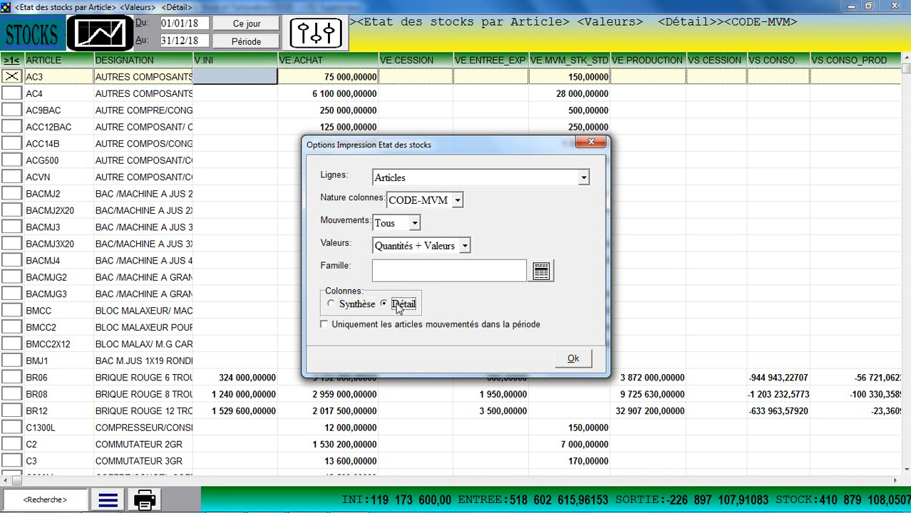
{"action": "left_click", "coordinate": [323, 325]}
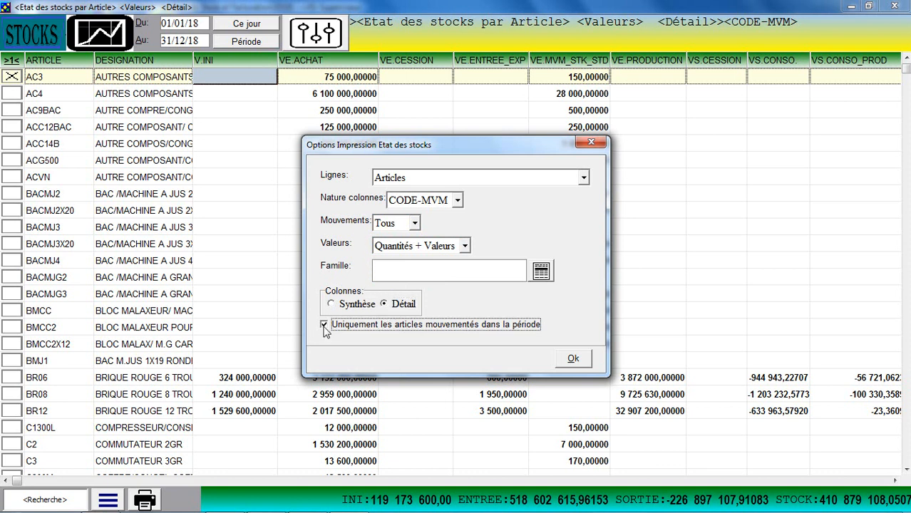
{"action": "left_click", "coordinate": [577, 362]}
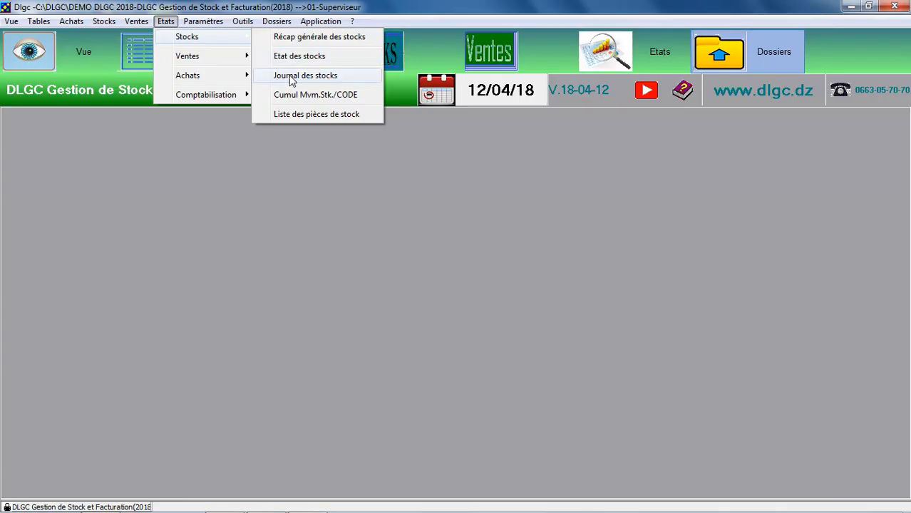
Step: Open the Journal des stocks report, enlarge its window to full screen and examine the movement type columns
{"action": "left_click", "coordinate": [288, 76]}
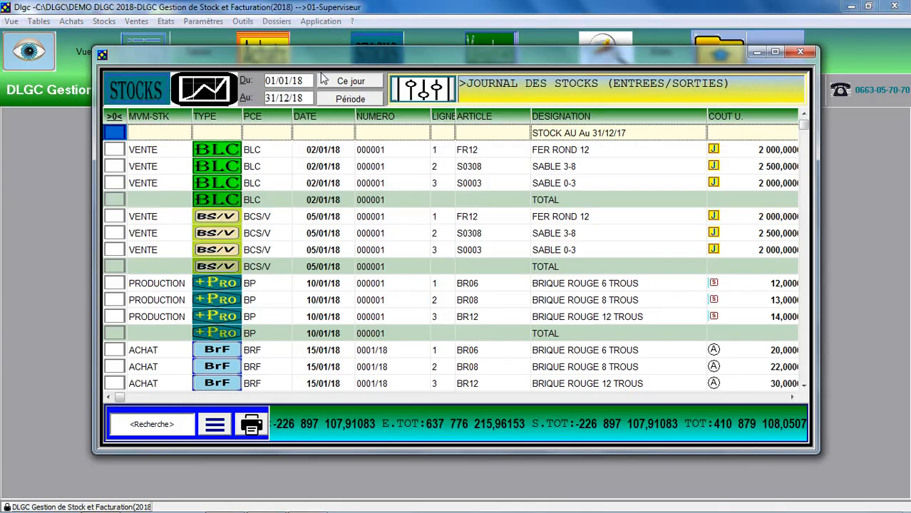
{"action": "left_click", "coordinate": [773, 52]}
{"action": "left_click_drag", "start_coordinate": [57, 84], "coordinate": [164, 423]}
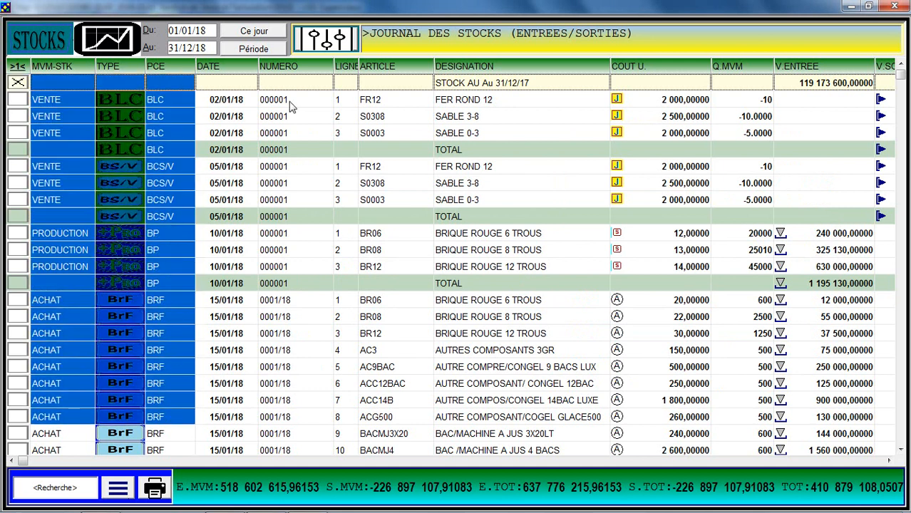
Step: Restrict the stock journal's period to January and look over its article column
{"action": "left_click", "coordinate": [267, 51]}
{"action": "left_click", "coordinate": [261, 49]}
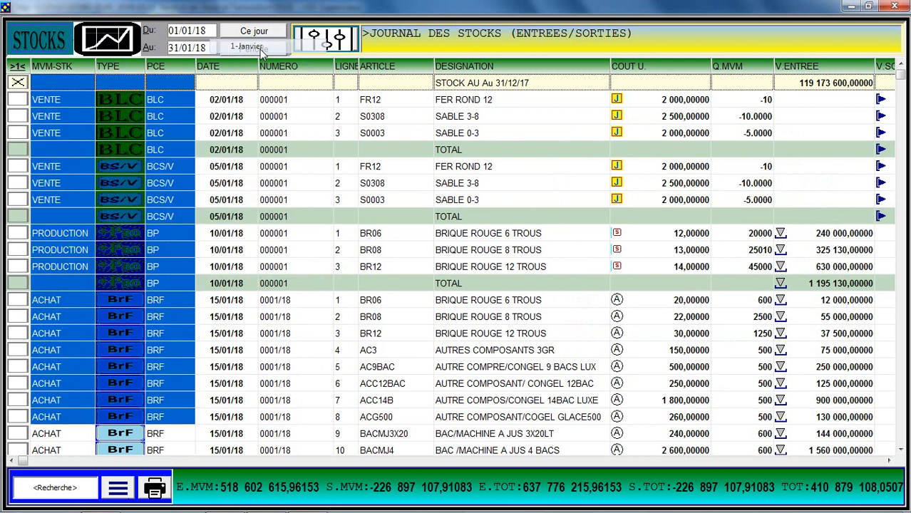
{"action": "left_click_drag", "start_coordinate": [380, 80], "coordinate": [393, 451]}
{"action": "left_click", "coordinate": [396, 233]}
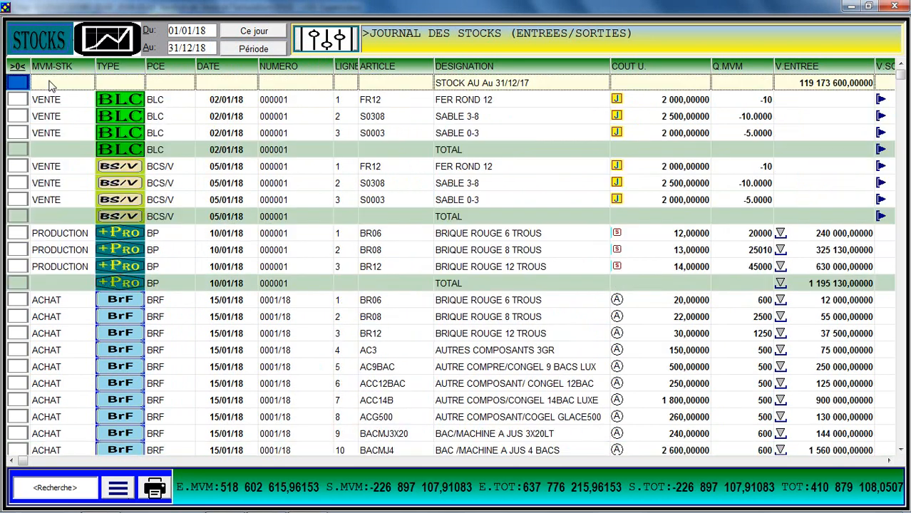
Step: Examine the journal's first sales rows and set its options to Par type opération with Achats
{"action": "left_click_drag", "start_coordinate": [39, 84], "coordinate": [839, 138]}
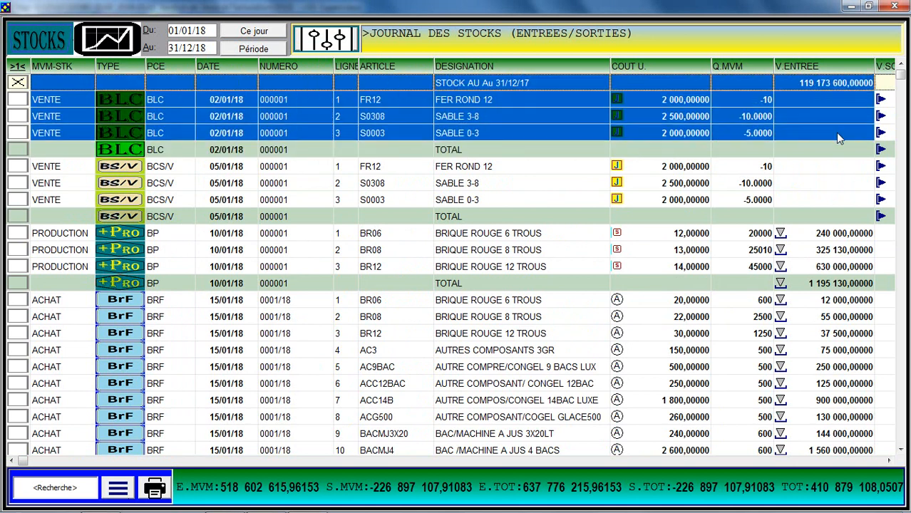
{"action": "left_click", "coordinate": [291, 85]}
{"action": "left_click", "coordinate": [332, 45]}
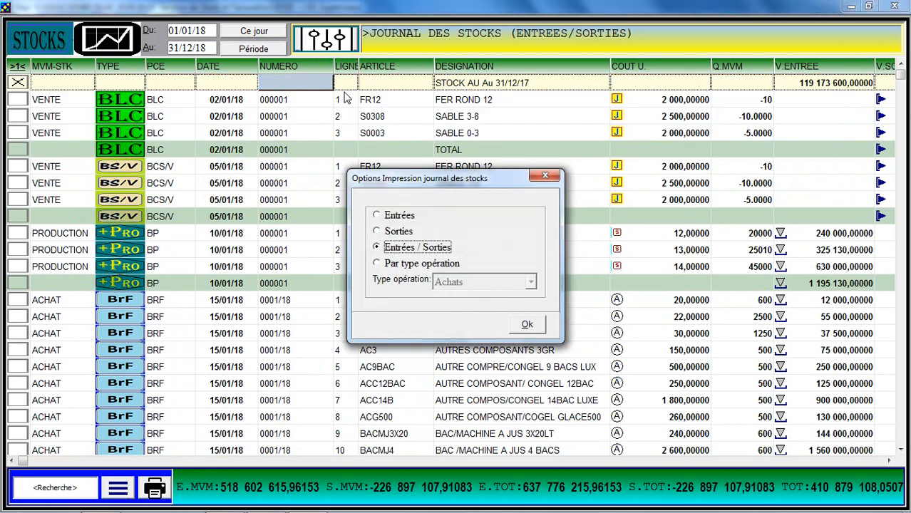
{"action": "left_click", "coordinate": [389, 264]}
{"action": "left_click", "coordinate": [526, 324]}
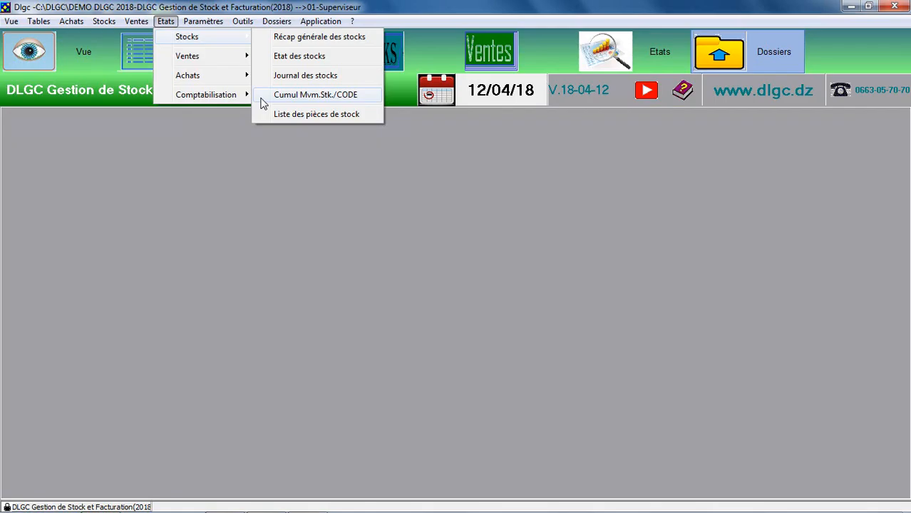
Step: Open the Cumul Mvm.Stk./CODE report and set its options to Par type opération with the Achats operation type
{"action": "left_click", "coordinate": [267, 97]}
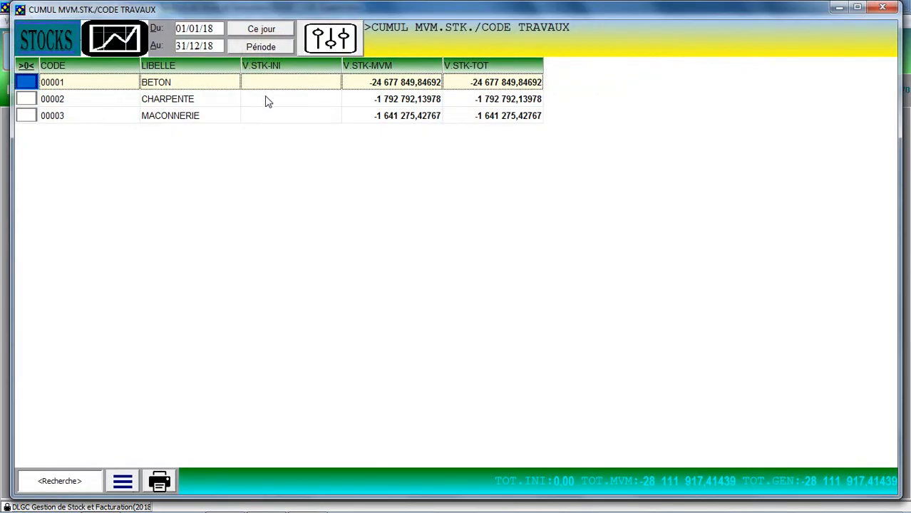
{"action": "left_click", "coordinate": [332, 40]}
{"action": "left_click", "coordinate": [343, 236]}
{"action": "left_click", "coordinate": [343, 247]}
{"action": "left_click", "coordinate": [344, 263]}
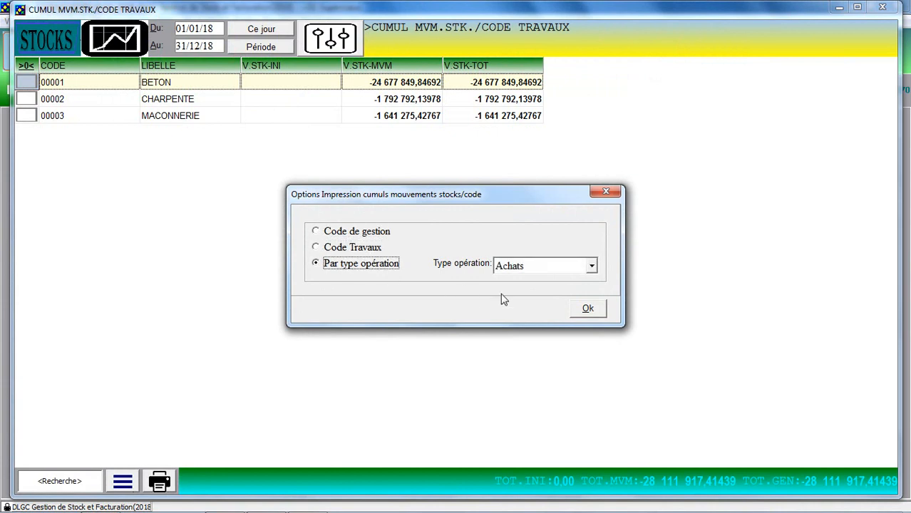
{"action": "left_click", "coordinate": [583, 309]}
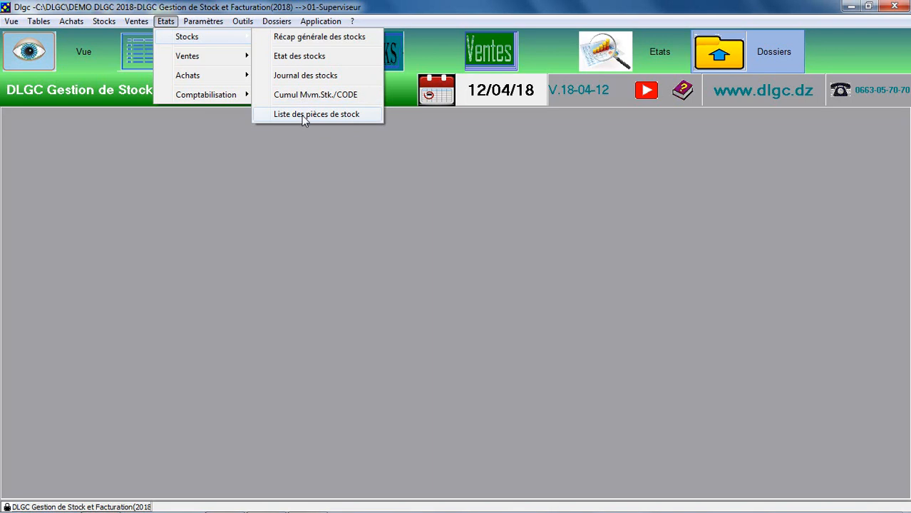
Step: Open the Liste des pièces de stock report, enlarge it to full screen and examine the type, document and number columns
{"action": "left_click", "coordinate": [304, 115]}
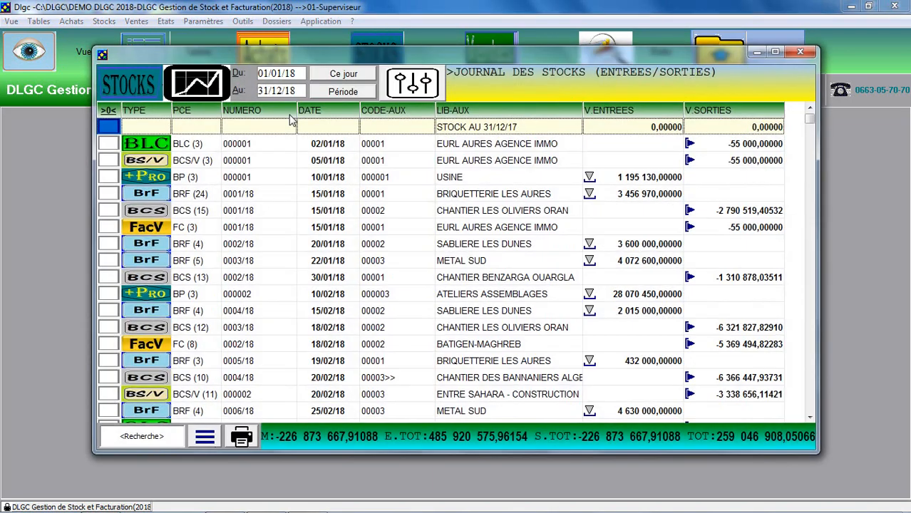
{"action": "left_click", "coordinate": [775, 52]}
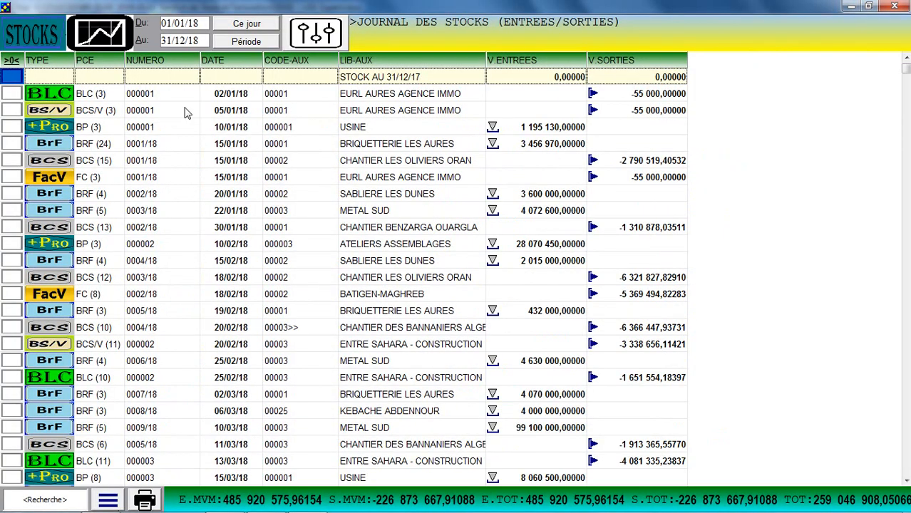
{"action": "left_click_drag", "start_coordinate": [89, 93], "coordinate": [184, 467]}
Step: Limit the stock document list to January and check the entries in its date column
{"action": "left_click", "coordinate": [260, 44]}
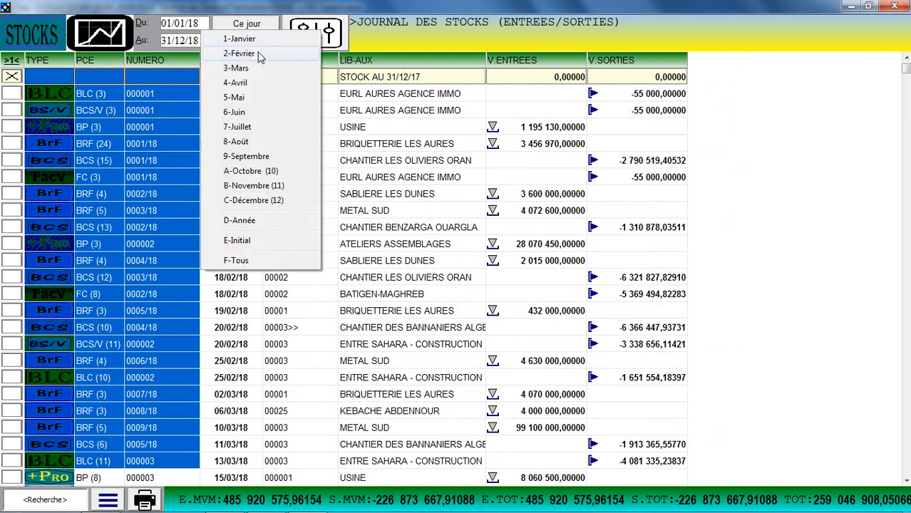
{"action": "left_click", "coordinate": [258, 40]}
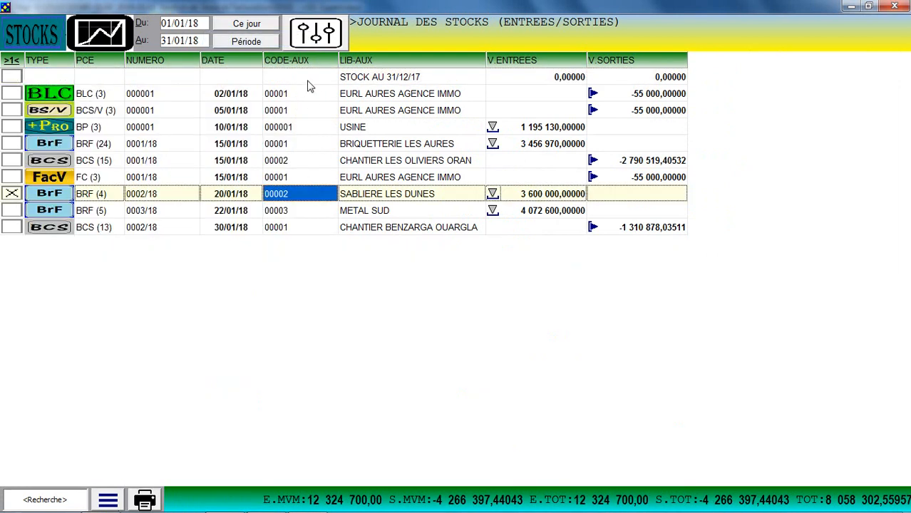
{"action": "left_click", "coordinate": [242, 63]}
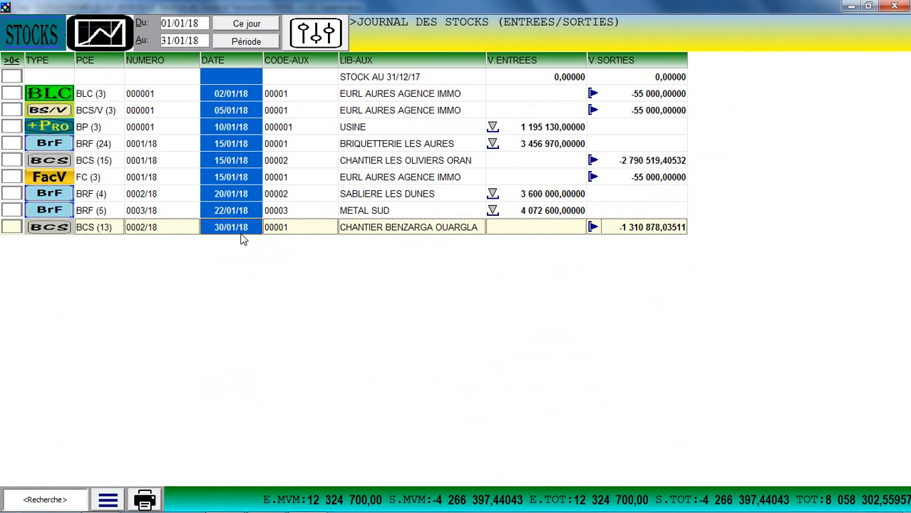
{"action": "left_click_drag", "start_coordinate": [241, 233], "coordinate": [241, 241]}
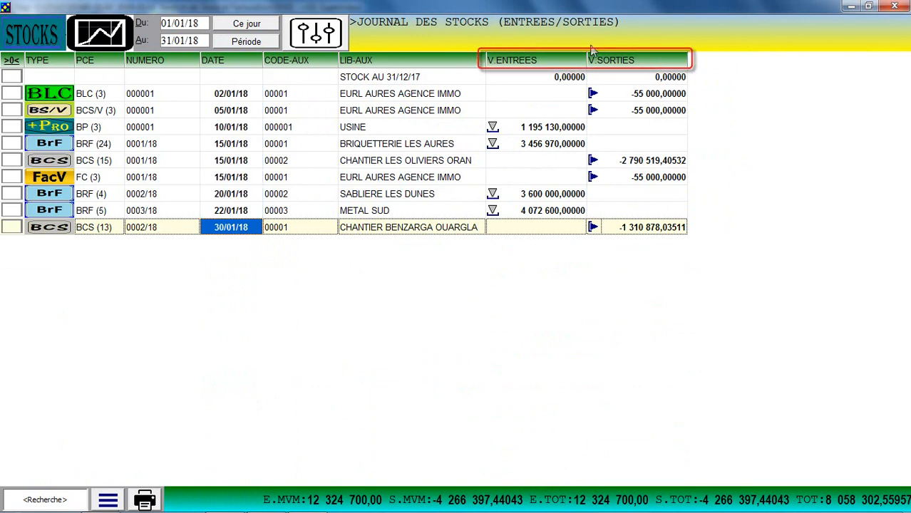
Step: Set the stock document list's options to Par type opération and apply them
{"action": "left_click", "coordinate": [330, 43]}
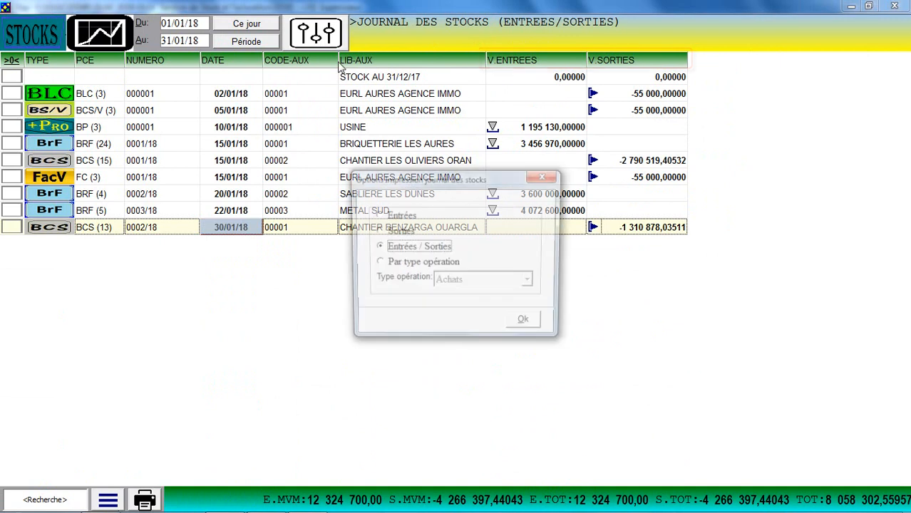
{"action": "left_click", "coordinate": [410, 264]}
{"action": "left_click", "coordinate": [526, 324]}
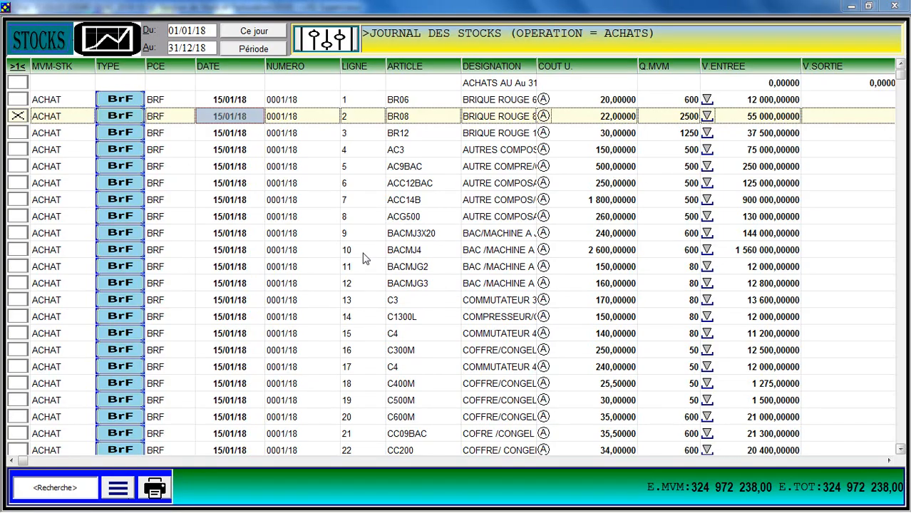
Step: Open the print setup for the stock journal and set its title to ETAT DETAILE DES STOCK and its subtitle to MAGASIN
{"action": "left_click", "coordinate": [156, 495]}
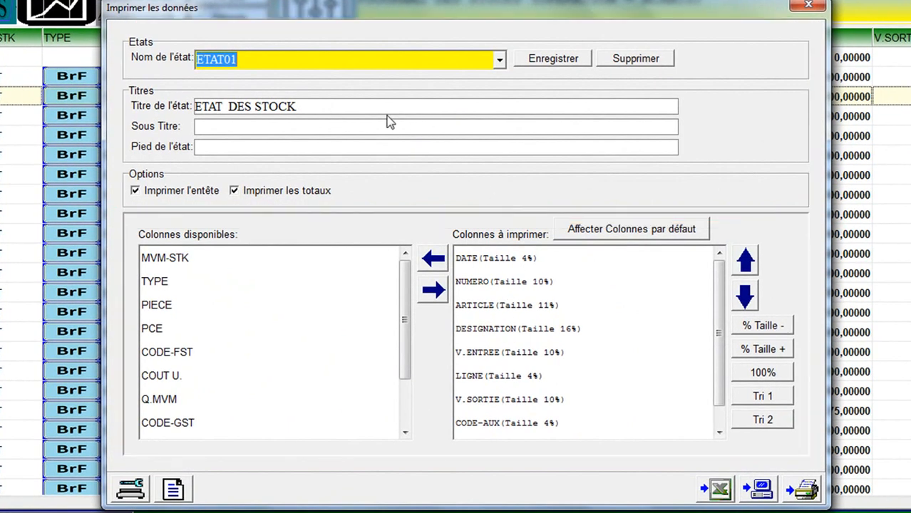
{"action": "left_click_drag", "start_coordinate": [366, 108], "coordinate": [191, 106]}
{"action": "type", "text": "ETAT DETAILE DES STOCK"}
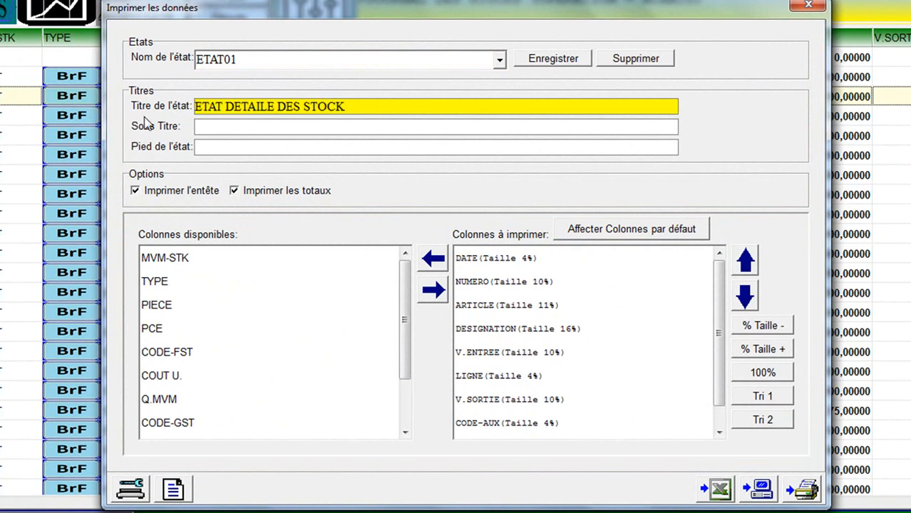
{"action": "left_click", "coordinate": [203, 128]}
{"action": "type", "text": "MA"}
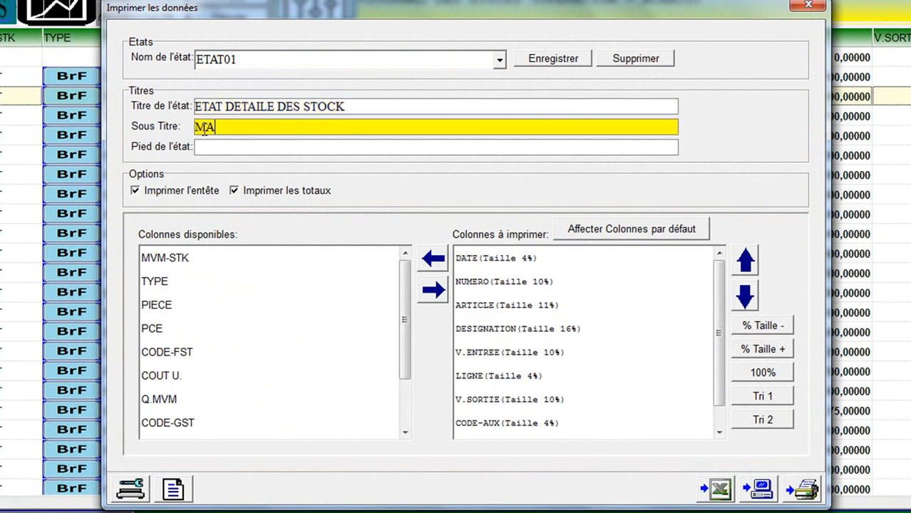
{"action": "type", "text": "GASIN"}
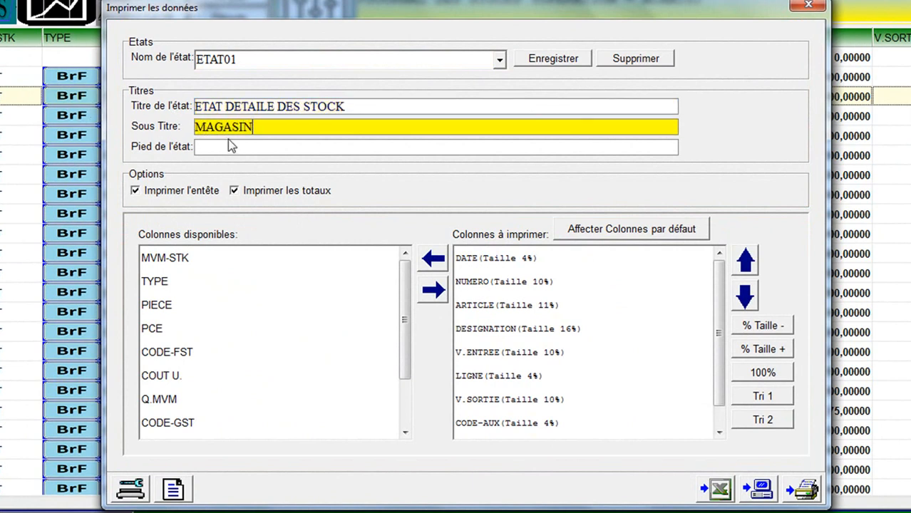
{"action": "left_click", "coordinate": [239, 146]}
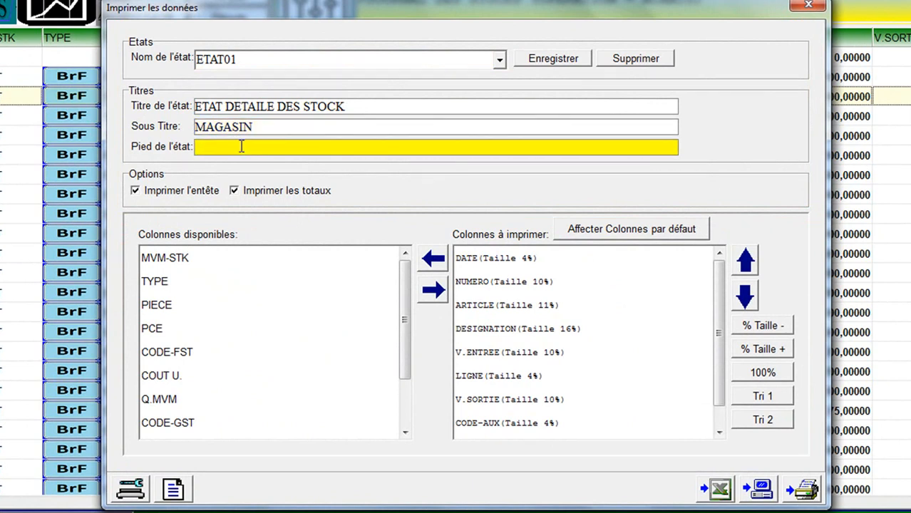
{"action": "left_click", "coordinate": [251, 190]}
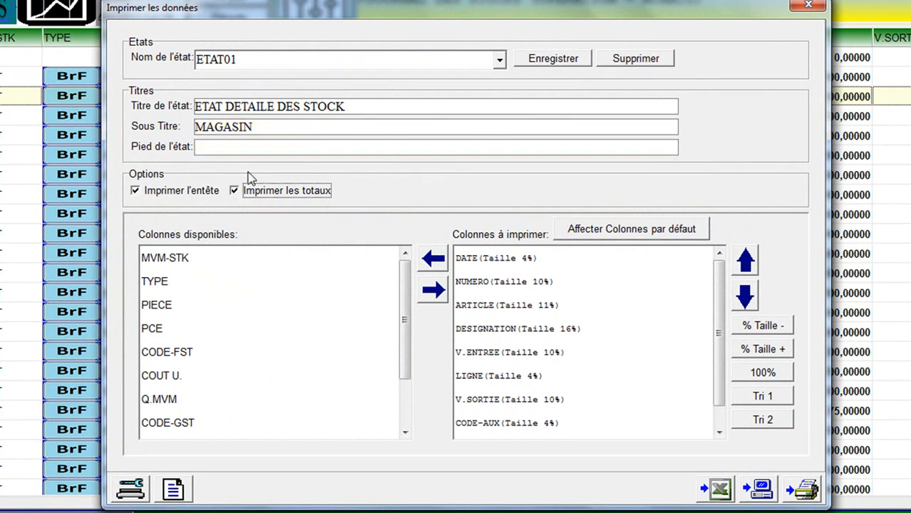
{"action": "left_click", "coordinate": [235, 191]}
Step: Add the MVM-STK column to the columns to print and remove it again
{"action": "left_click", "coordinate": [310, 258]}
{"action": "left_click", "coordinate": [436, 290]}
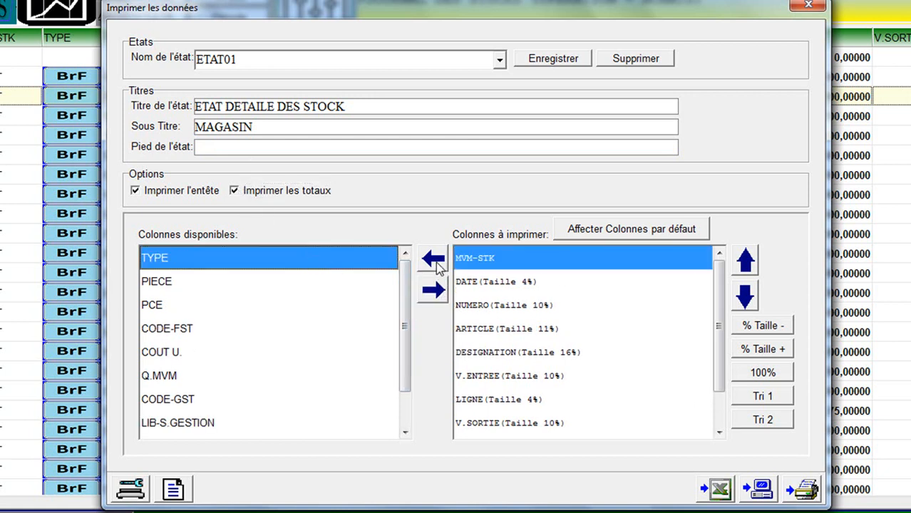
{"action": "left_click", "coordinate": [436, 261]}
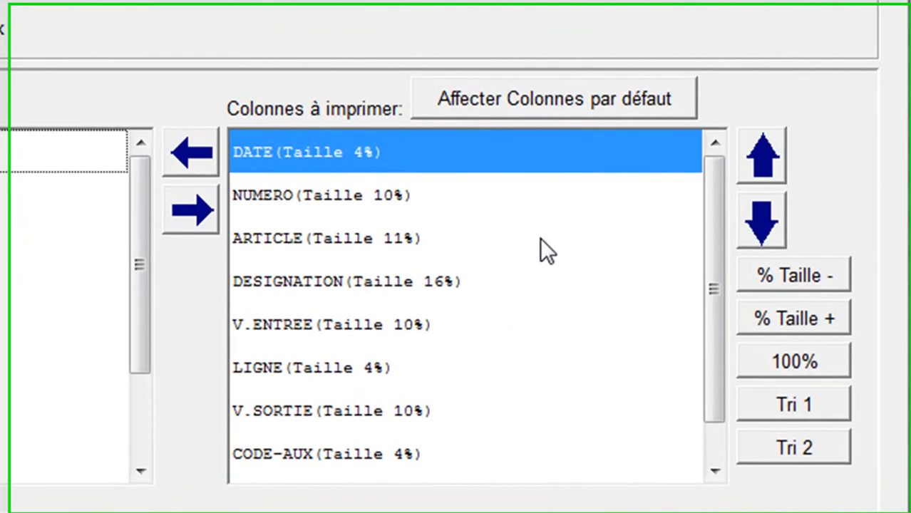
Step: Set the printed column widths to 13% for ARTICLE and 14% for DESIGNATION
{"action": "left_click", "coordinate": [588, 280]}
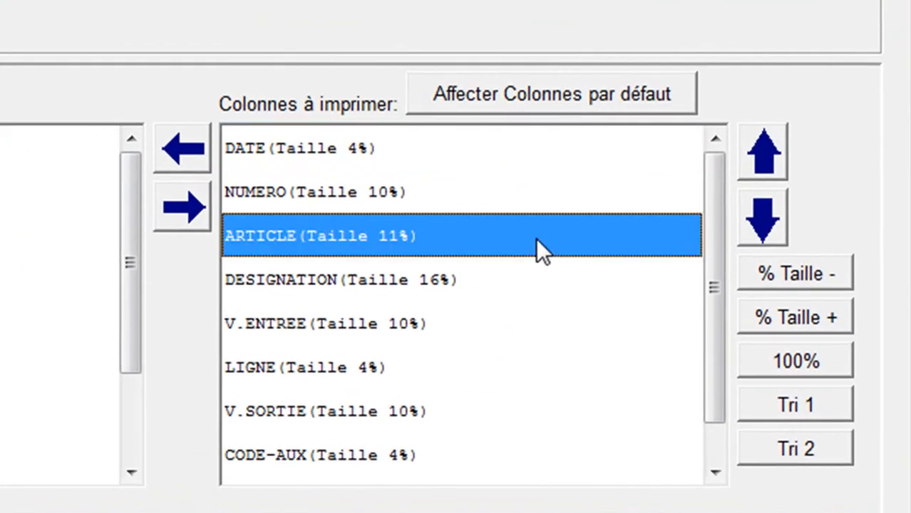
{"action": "left_click", "coordinate": [762, 322]}
{"action": "left_click", "coordinate": [762, 321]}
{"action": "left_click", "coordinate": [594, 292]}
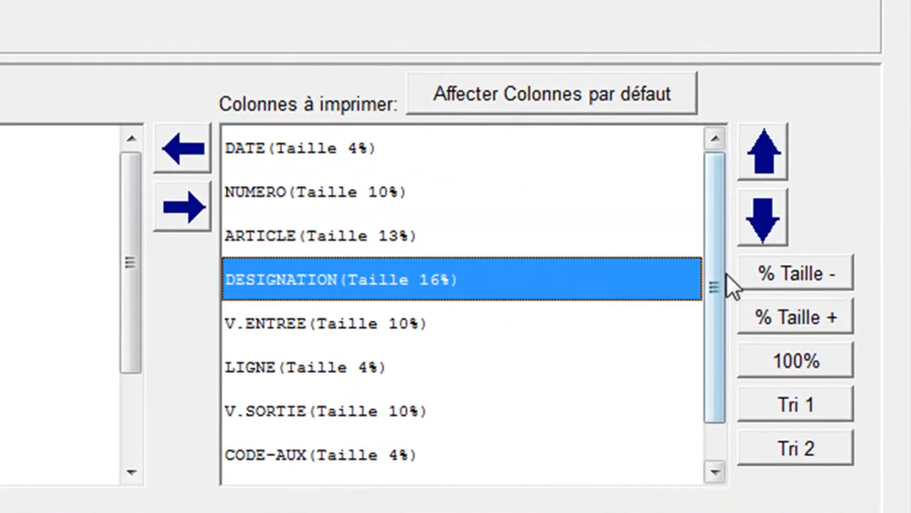
{"action": "left_click", "coordinate": [739, 273]}
{"action": "left_click", "coordinate": [740, 274]}
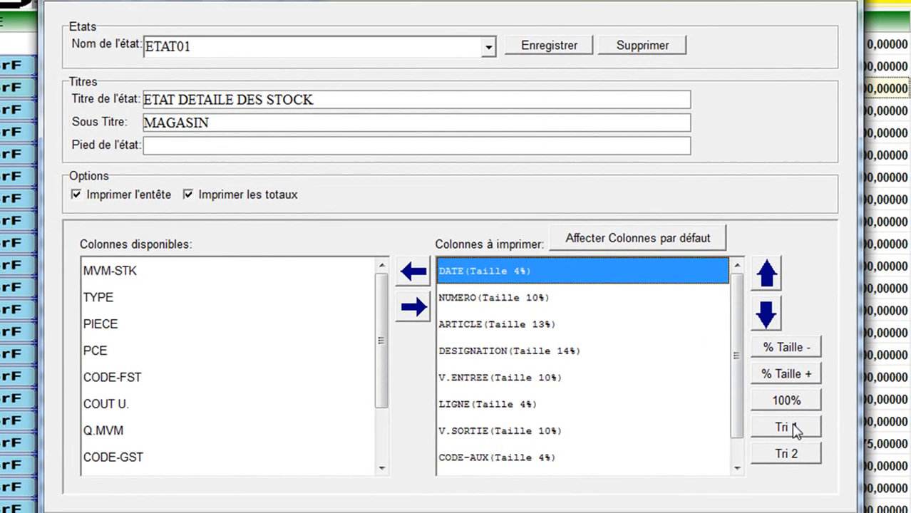
Step: Make DATE the first sort key, descending with a break by date, and ARTICLE the second sort key
{"action": "left_click", "coordinate": [791, 402]}
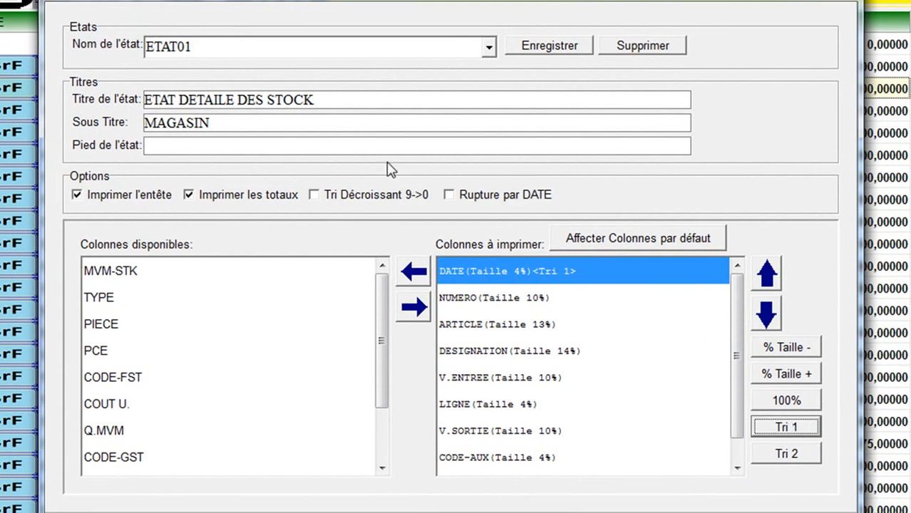
{"action": "left_click", "coordinate": [327, 198]}
{"action": "left_click", "coordinate": [460, 201]}
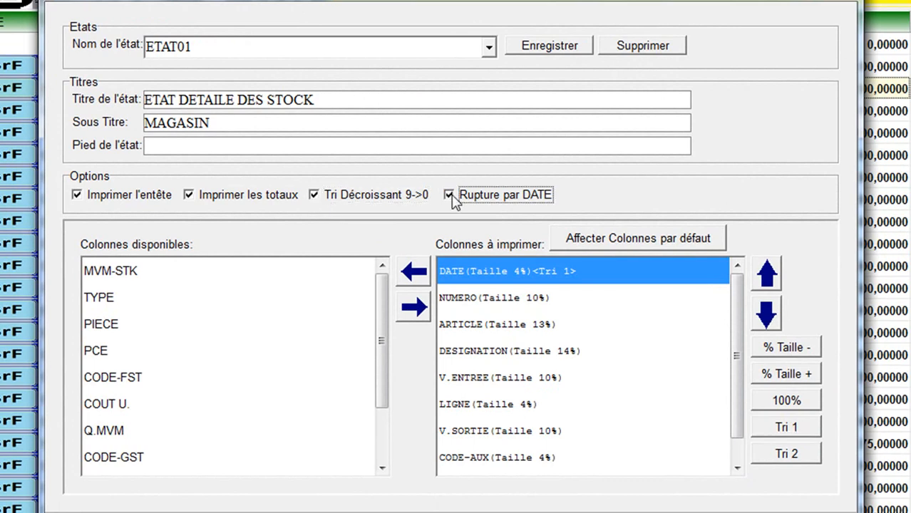
{"action": "left_click", "coordinate": [555, 326]}
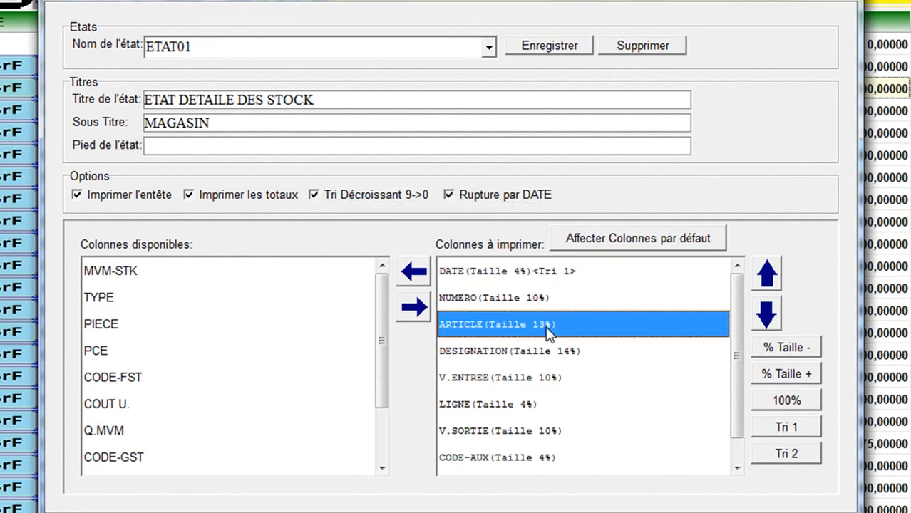
{"action": "left_click", "coordinate": [776, 455]}
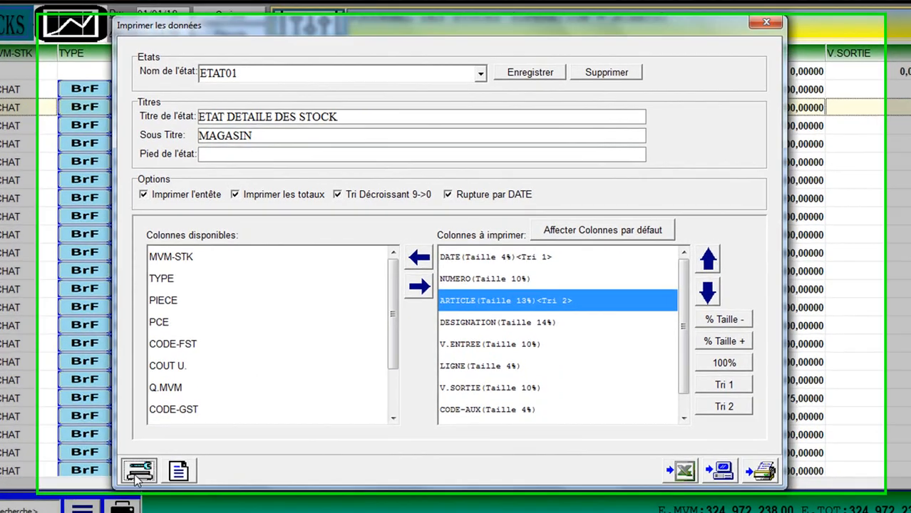
Step: Configure the printer as doPDF v5 with B5 (JIS) paper and Paysage orientation
{"action": "left_click", "coordinate": [136, 476]}
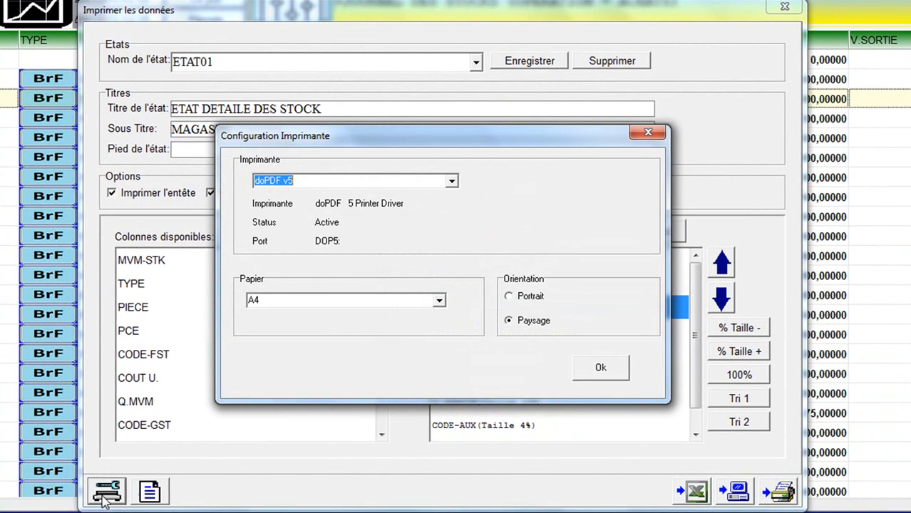
{"action": "left_click", "coordinate": [452, 181]}
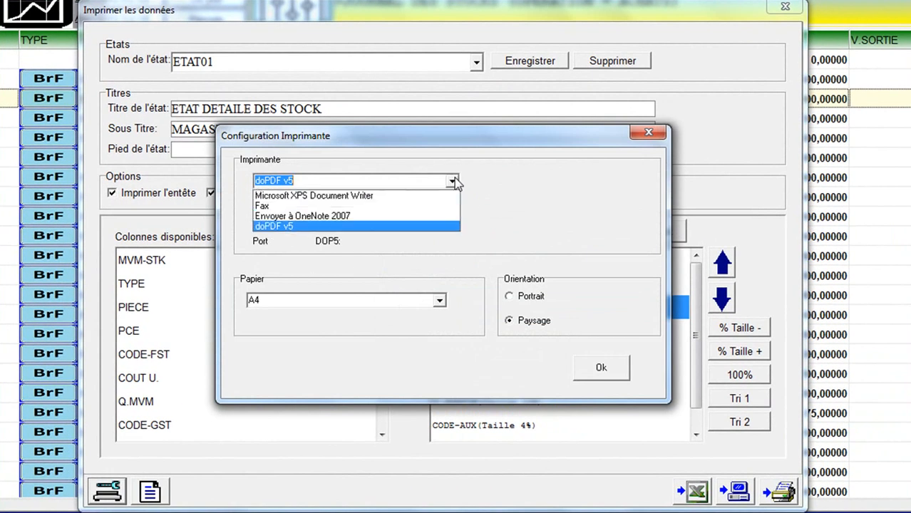
{"action": "left_click", "coordinate": [483, 231]}
{"action": "left_click", "coordinate": [431, 301]}
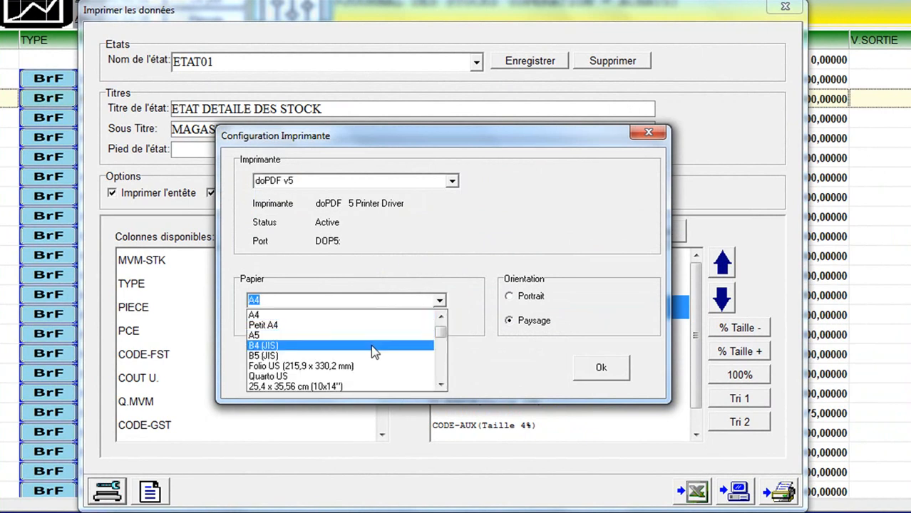
{"action": "left_click", "coordinate": [403, 357]}
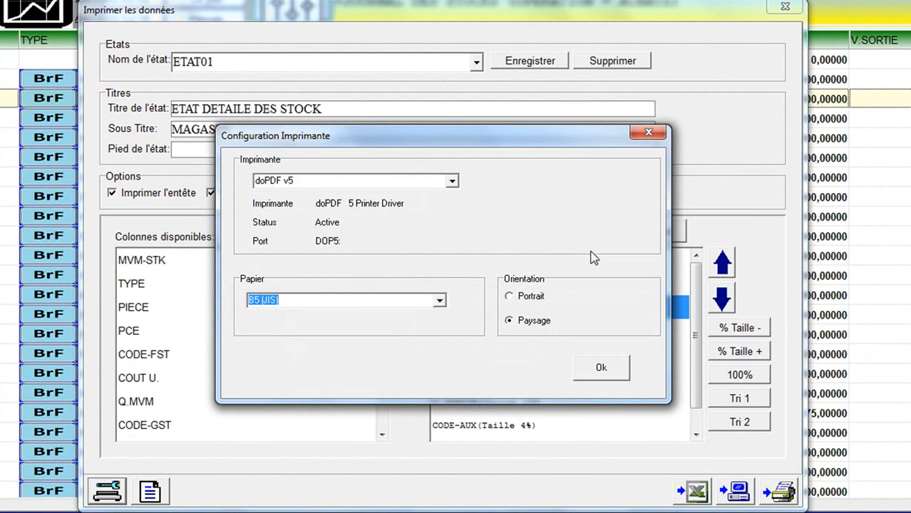
{"action": "left_click", "coordinate": [513, 322]}
{"action": "left_click", "coordinate": [600, 367]}
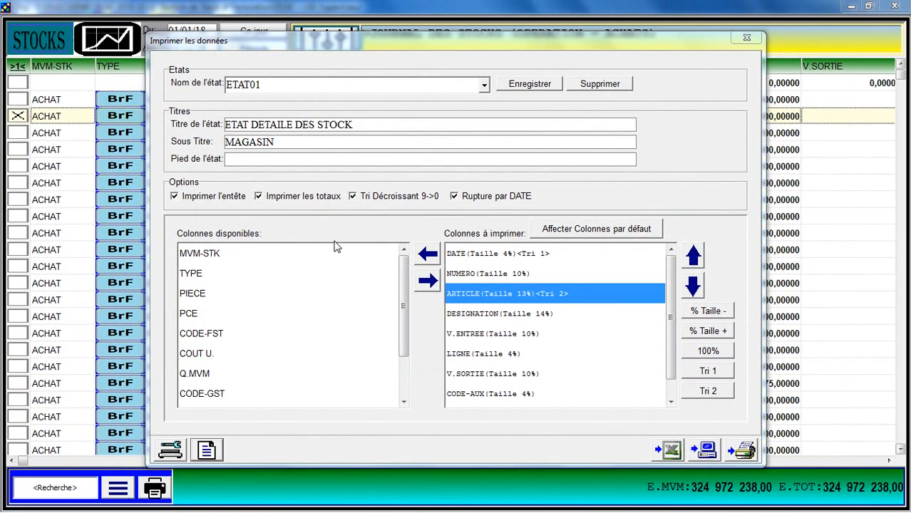
Step: Limit the pages to print to 2 through 7 in the print parameters and apply them
{"action": "left_click", "coordinate": [207, 448]}
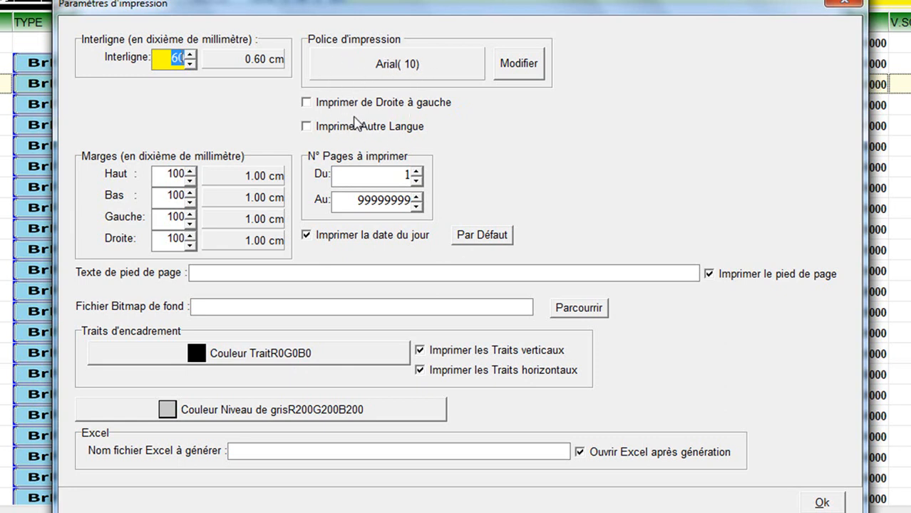
{"action": "left_click", "coordinate": [398, 176]}
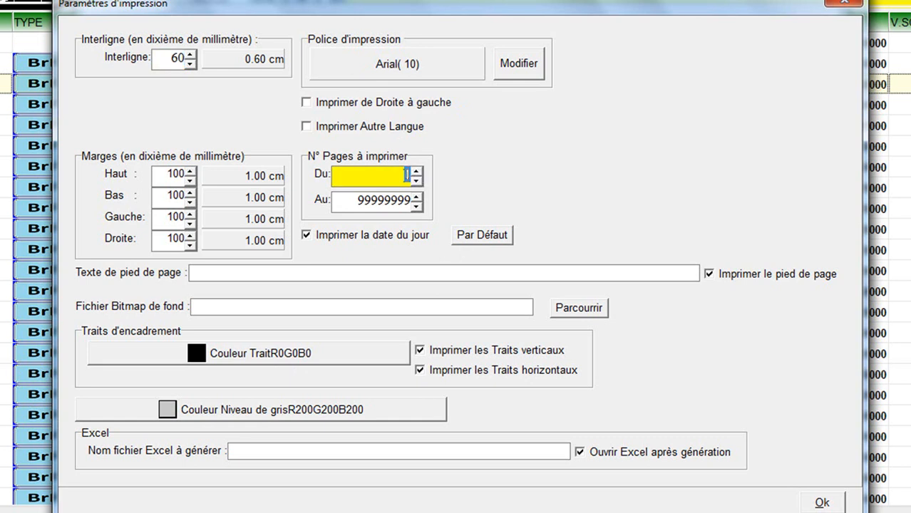
{"action": "type", "text": "2"}
{"action": "key", "text": "Tab"}
{"action": "type", "text": "7"}
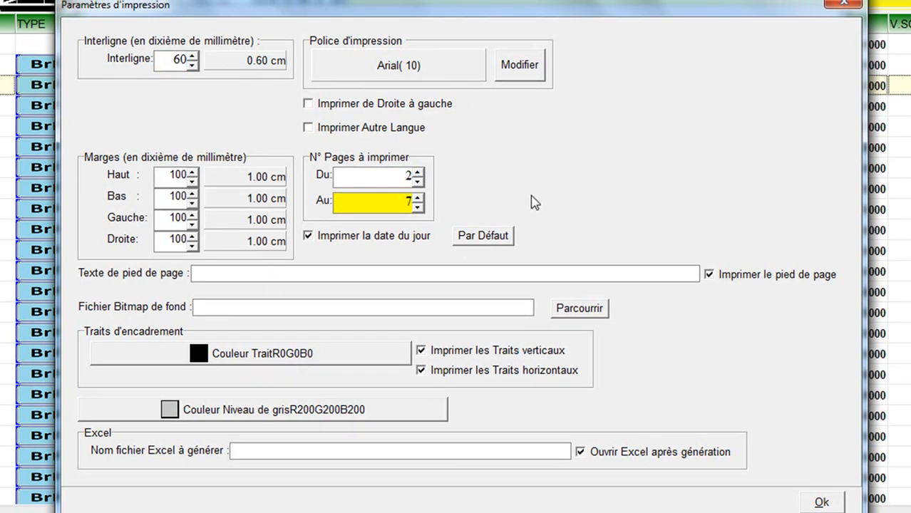
{"action": "left_click", "coordinate": [821, 502]}
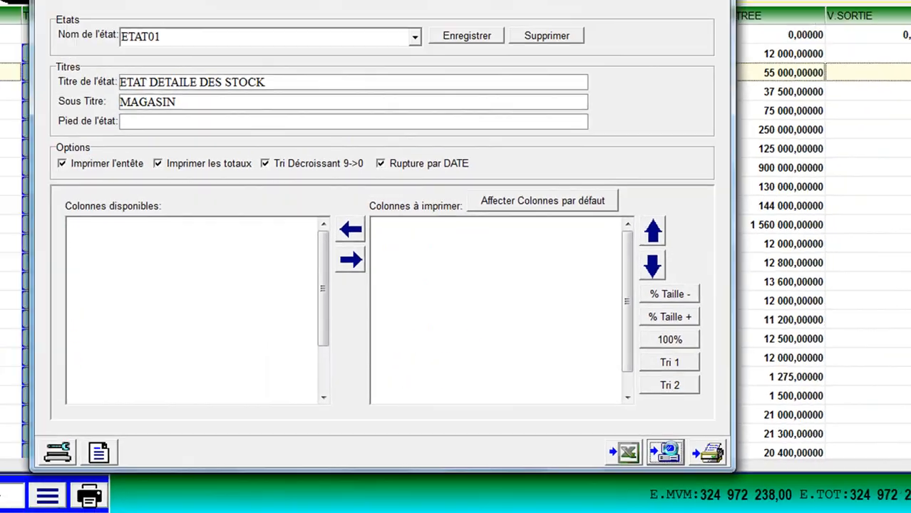
Step: Preview the report on screen and browse to its next, previous, first and last pages
{"action": "left_click", "coordinate": [685, 461]}
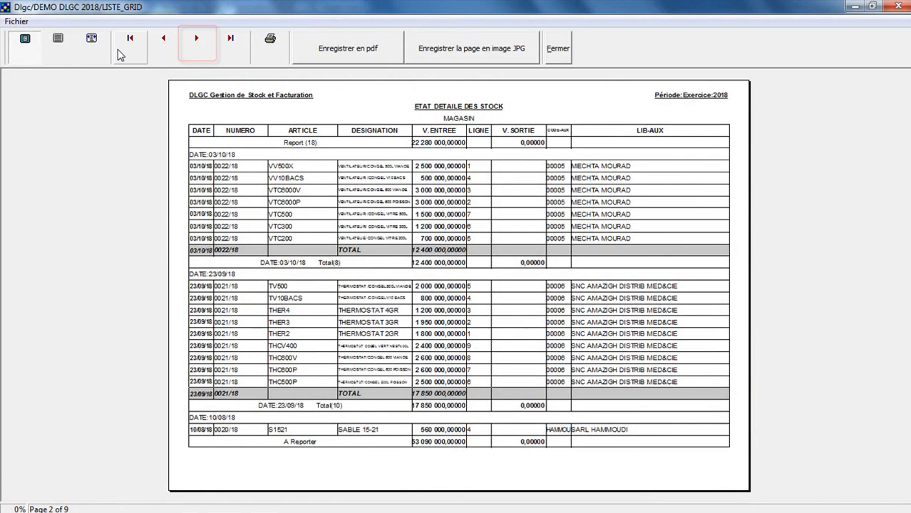
{"action": "left_click", "coordinate": [197, 44]}
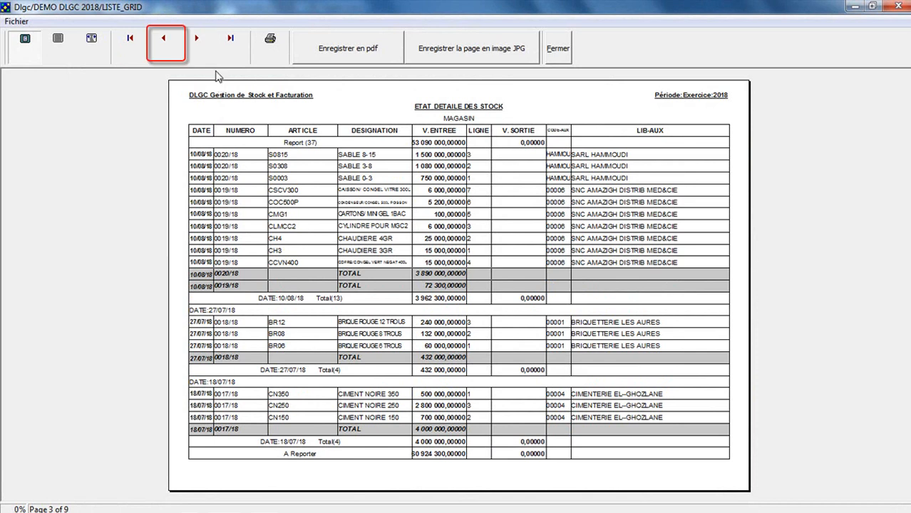
{"action": "left_click", "coordinate": [162, 44]}
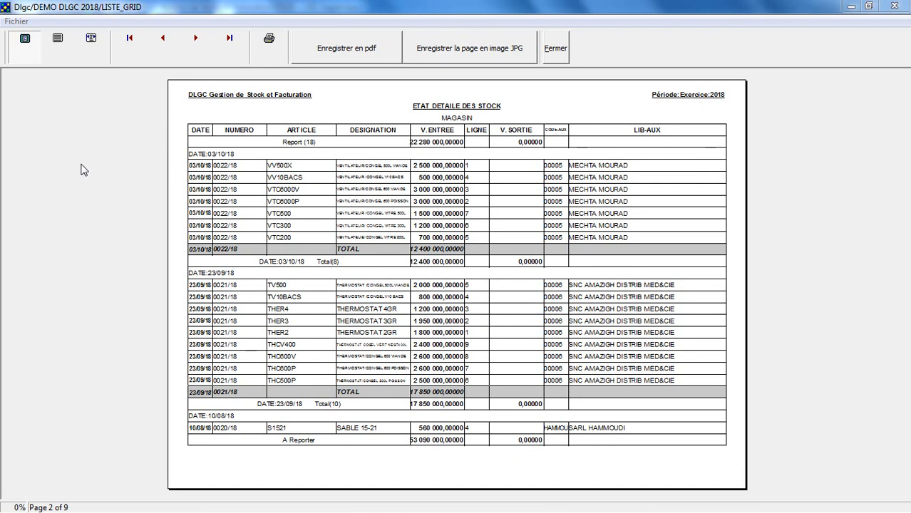
{"action": "left_click", "coordinate": [129, 43]}
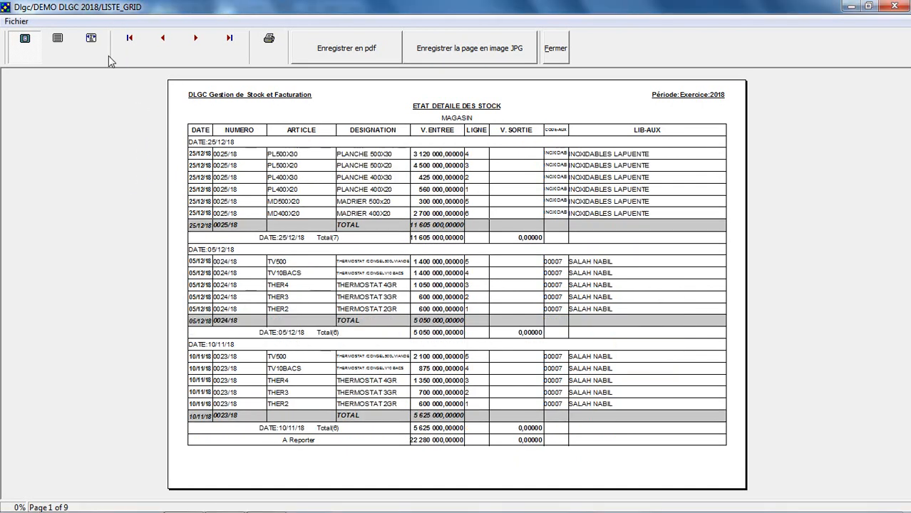
{"action": "left_click", "coordinate": [229, 47]}
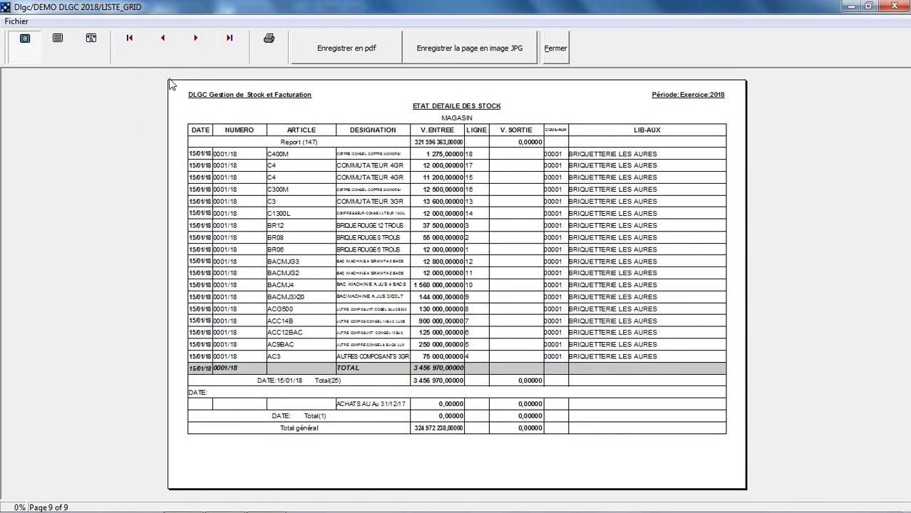